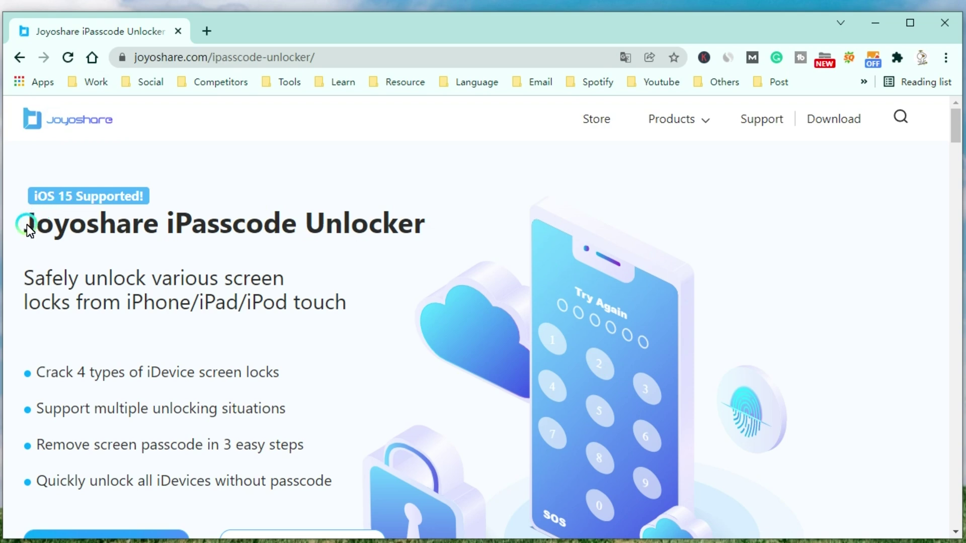
left_click_drag(26, 225, 442, 233)
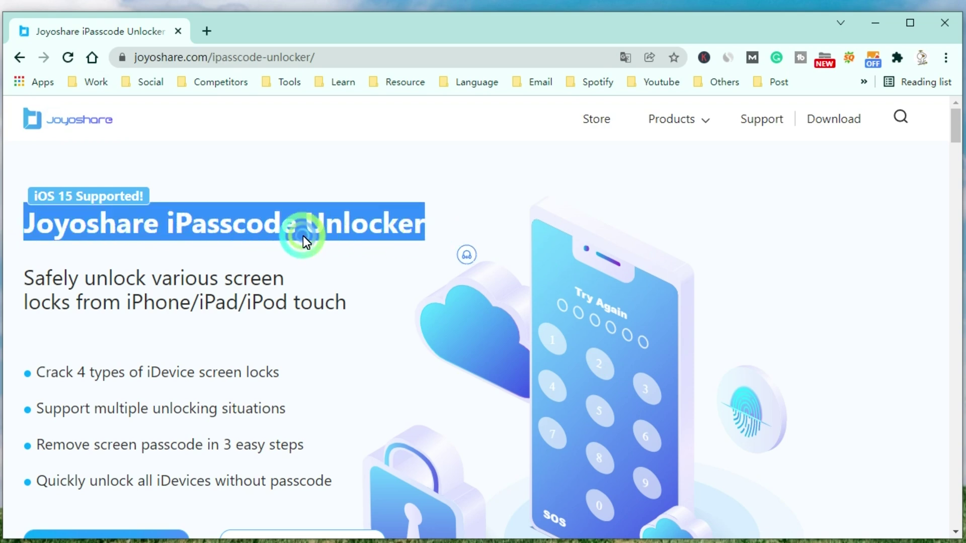
left_click(297, 257)
left_click(144, 271)
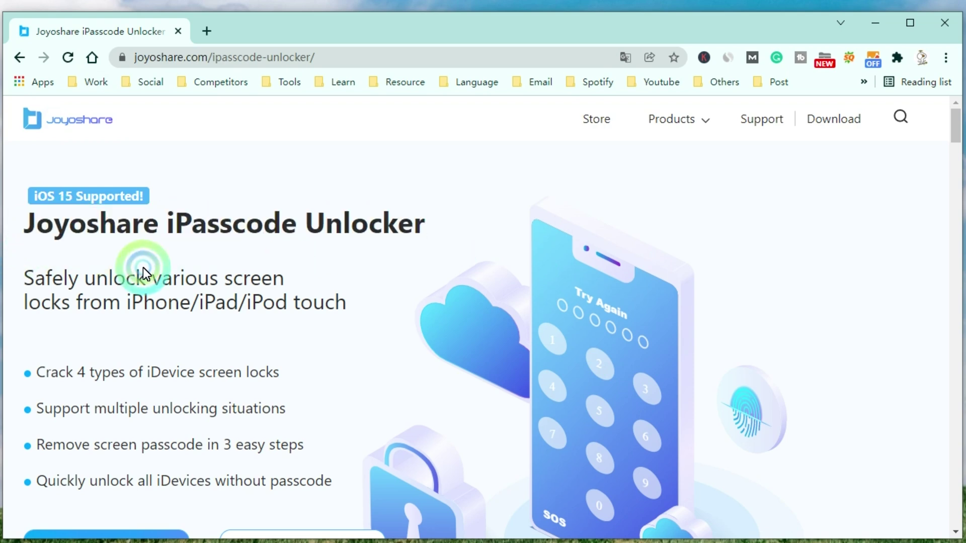
left_click(18, 276)
left_click(222, 281)
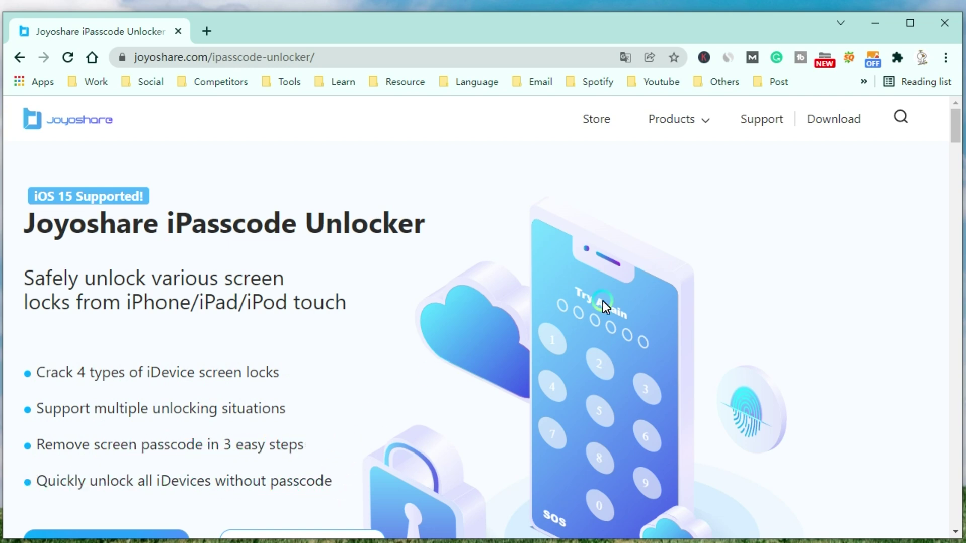
scroll(602, 301, "down", 8)
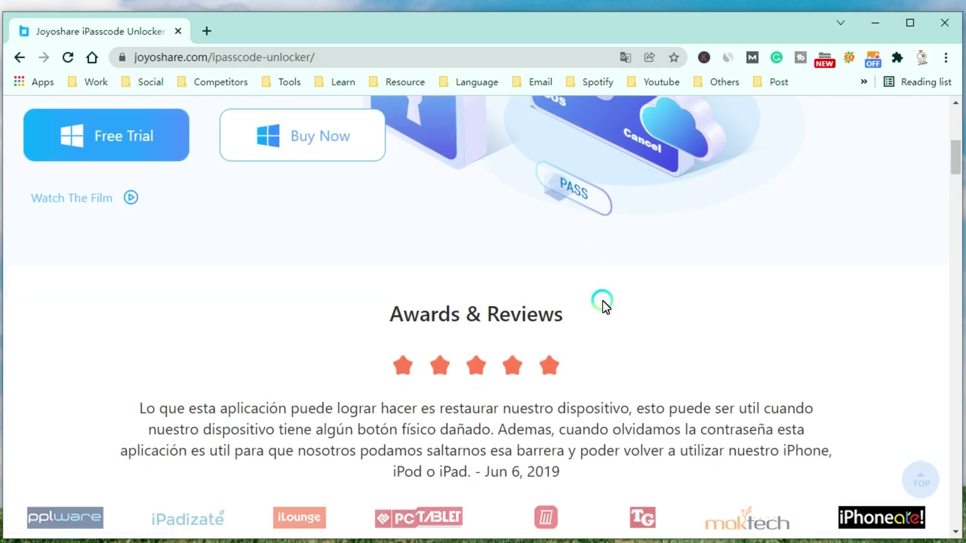
Step: Scroll past Awards & Reviews and the four passcode-type cards to the Different Scenarios section
scroll(603, 301, "down", 10)
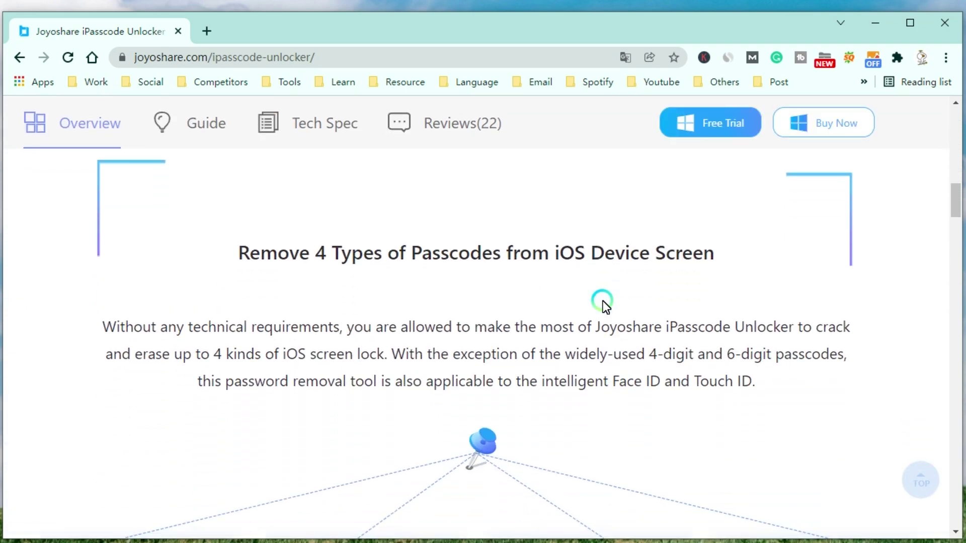
scroll(603, 301, "down", 2)
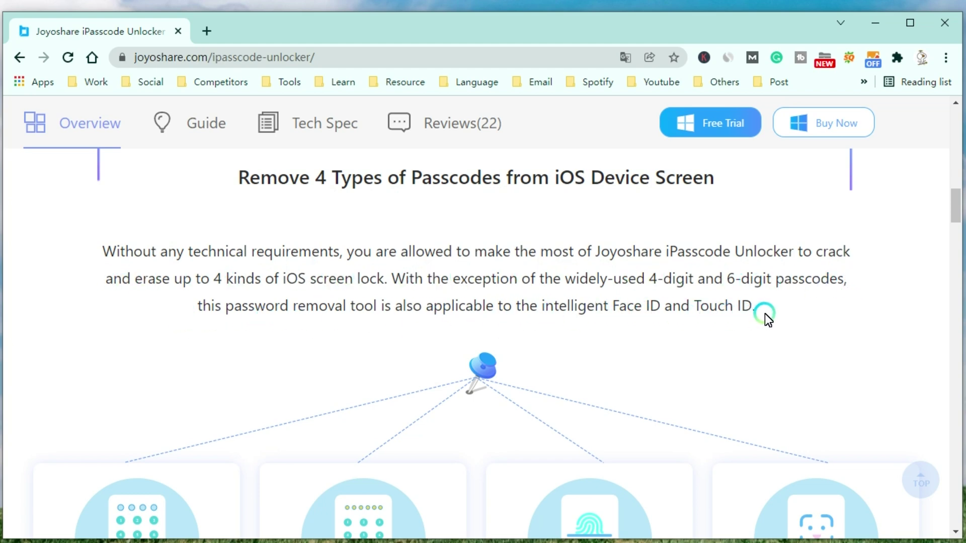
scroll(772, 345, "down", 5)
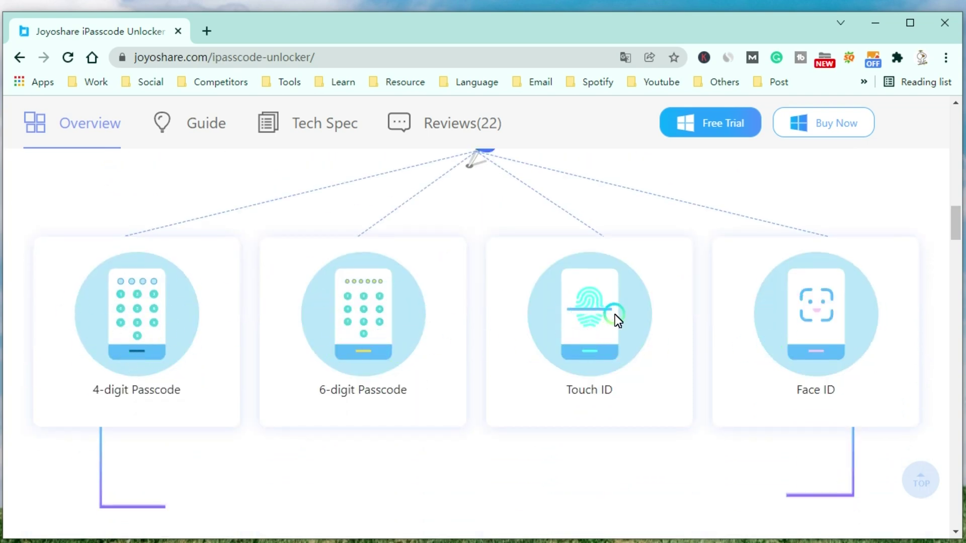
scroll(772, 358, "down", 12)
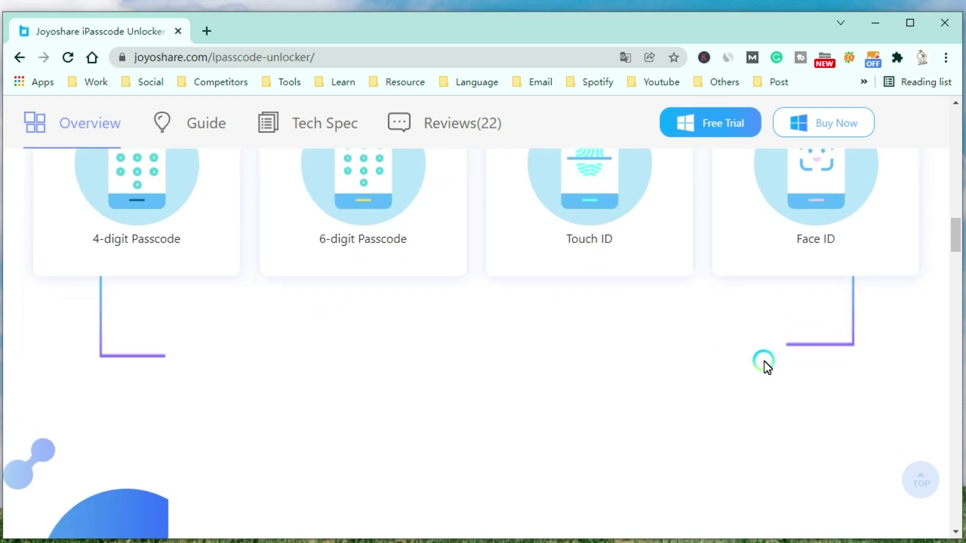
scroll(513, 296, "up", 2)
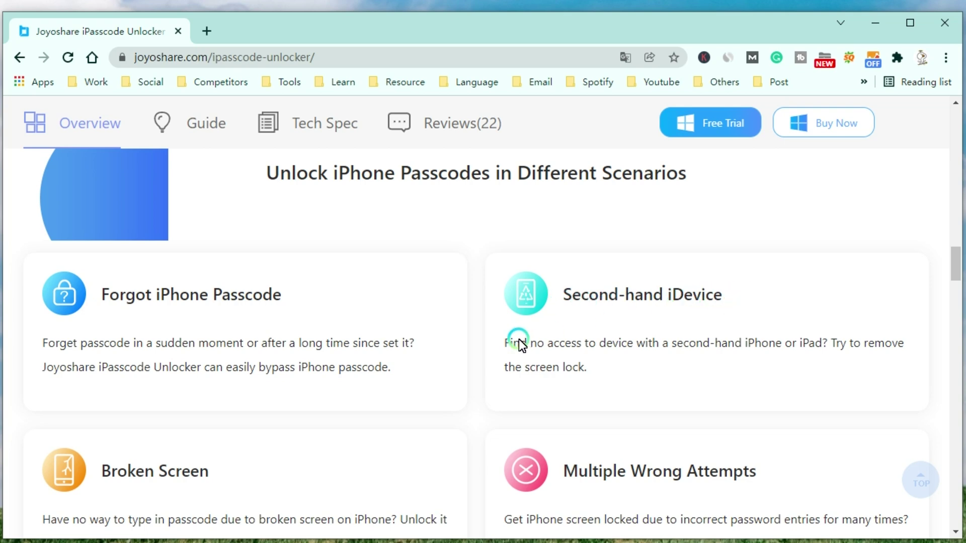
Step: Scroll past the unlock scenario cards to the iOS 15 & iDevice compatibility section
scroll(600, 365, "down", 2)
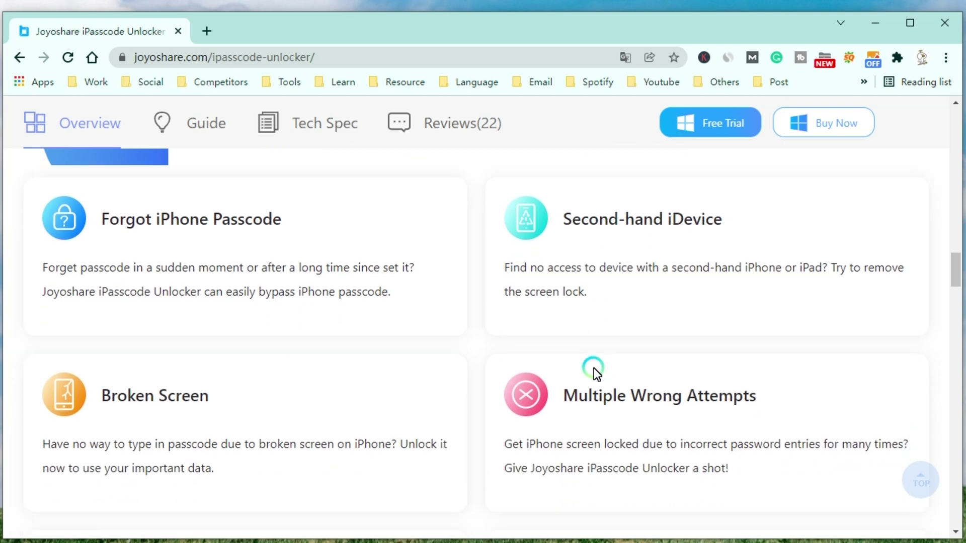
scroll(589, 369, "down", 5)
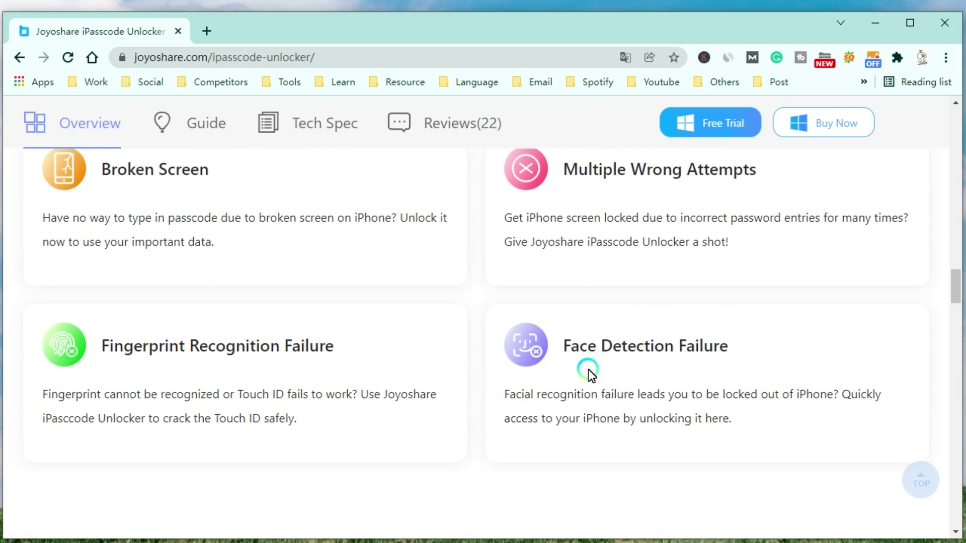
scroll(588, 368, "up", 2)
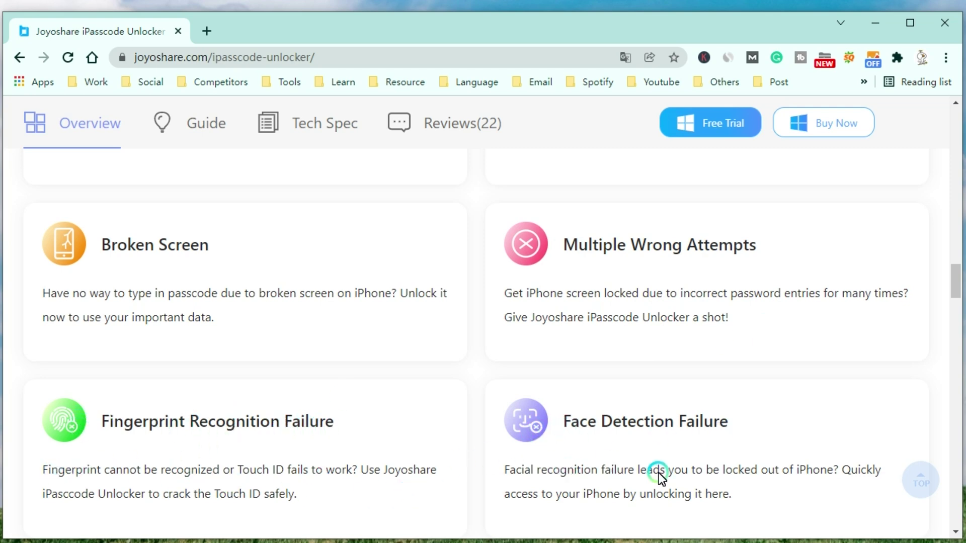
scroll(657, 448, "down", 10)
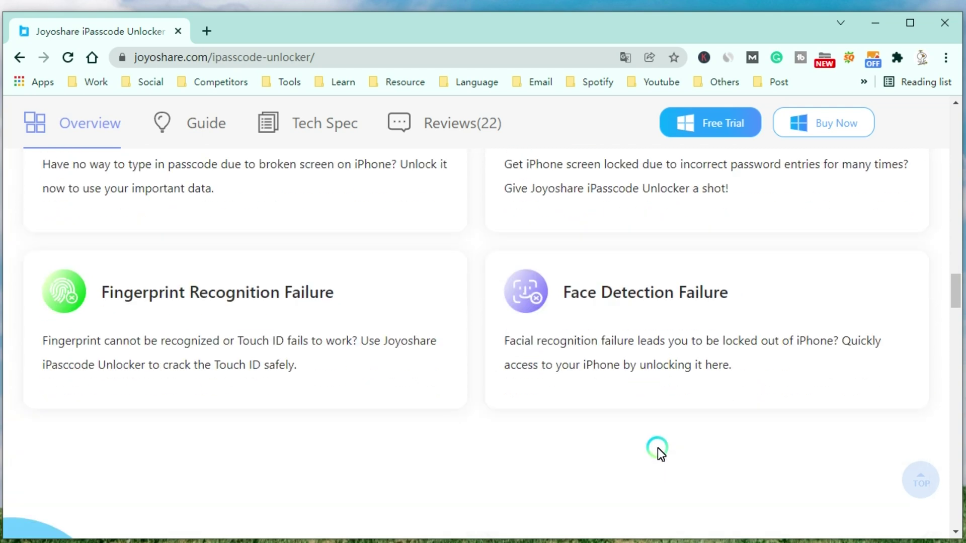
scroll(658, 447, "down", 2)
scroll(657, 447, "up", 1)
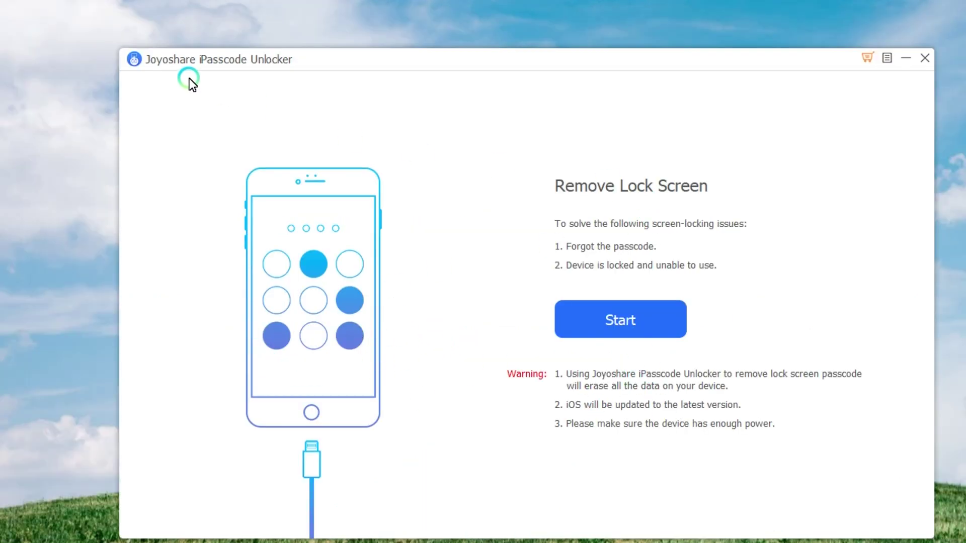
Step: Start Remove Lock Screen to reach the firmware step for the iPhone 8 on iOS 15.2.1
left_click(614, 322)
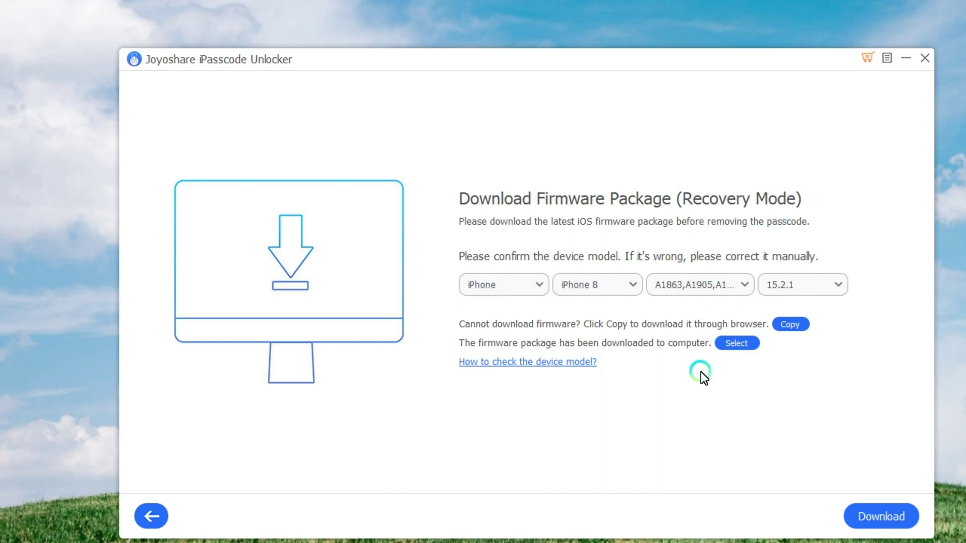
Step: Download the 5.42 GB firmware package for the iPhone 8
left_click(900, 519)
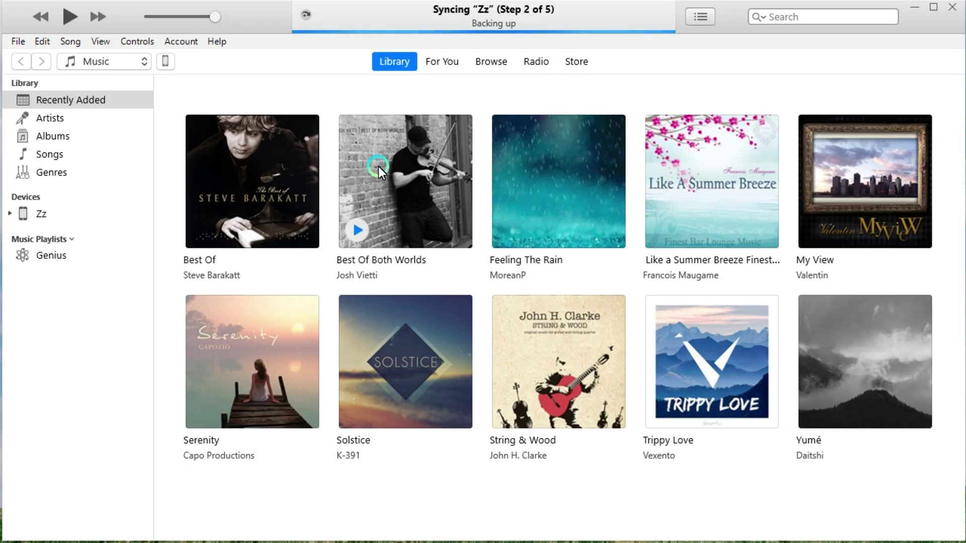
Step: Show the iPhone 8 Summary page with its iOS version and Restore iPhone option
left_click(168, 62)
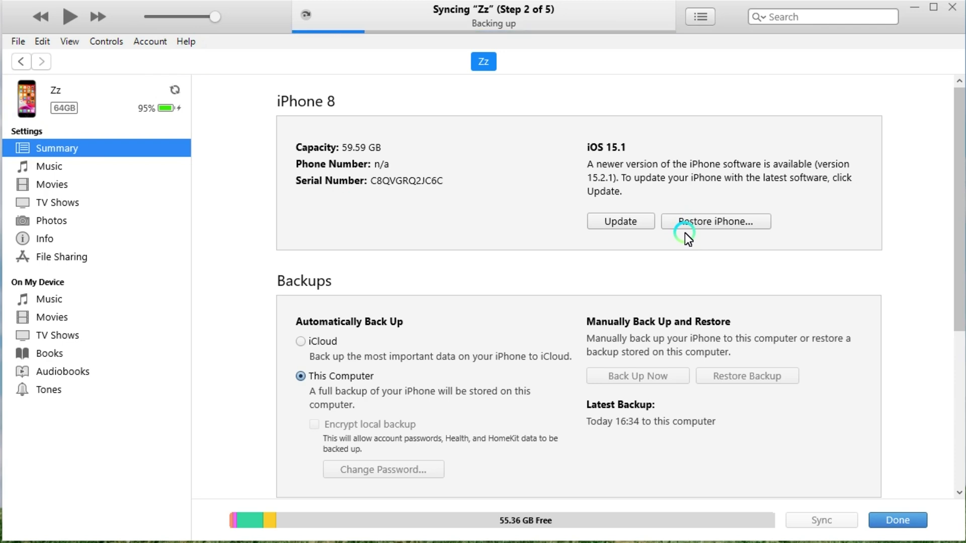
scroll(681, 258, "down", 5)
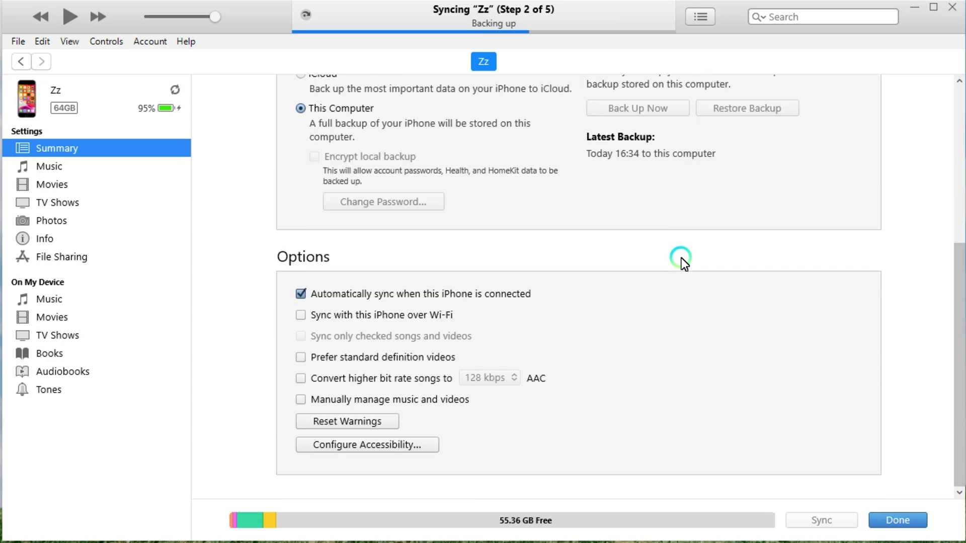
scroll(681, 257, "up", 5)
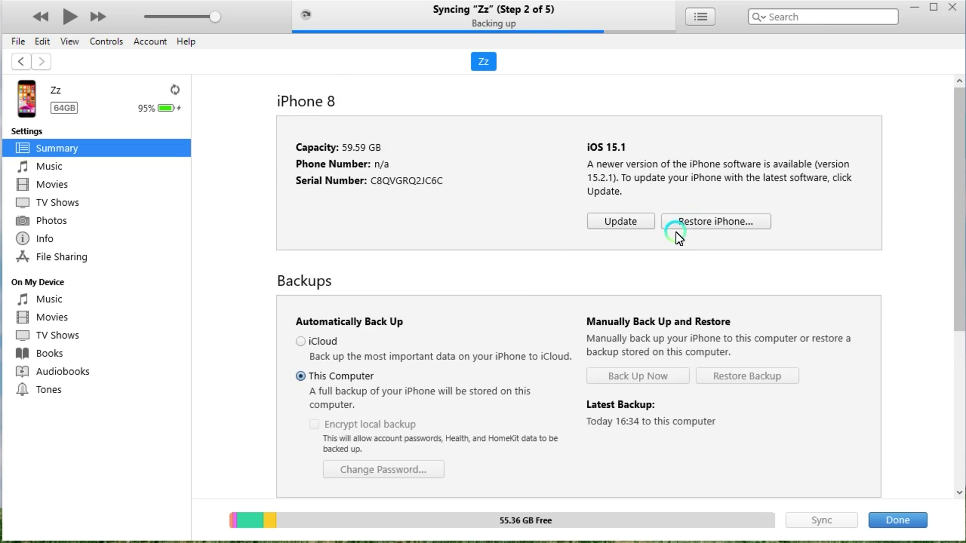
Step: Restore the iPhone with Restore and Update, skipping the backup, then return to Library
left_click(691, 226)
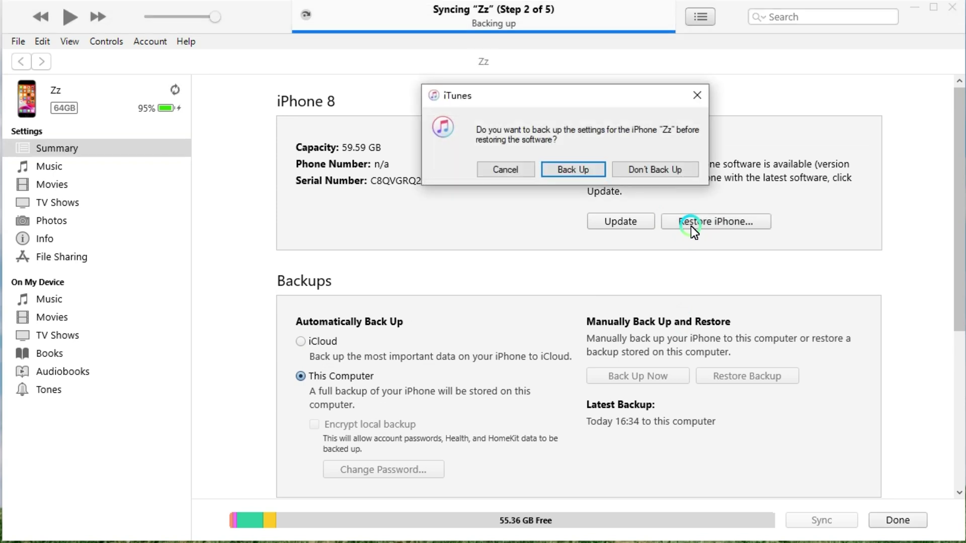
left_click(627, 170)
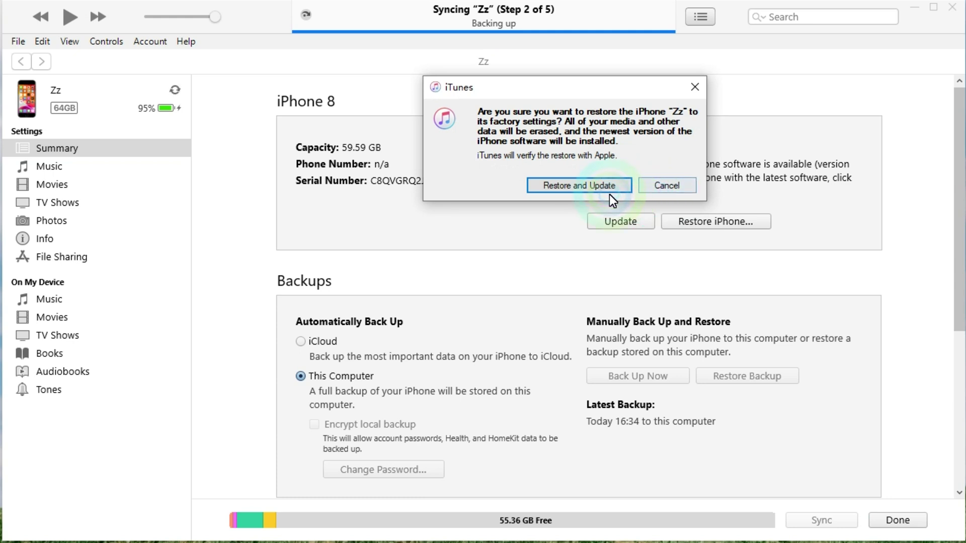
left_click(585, 186)
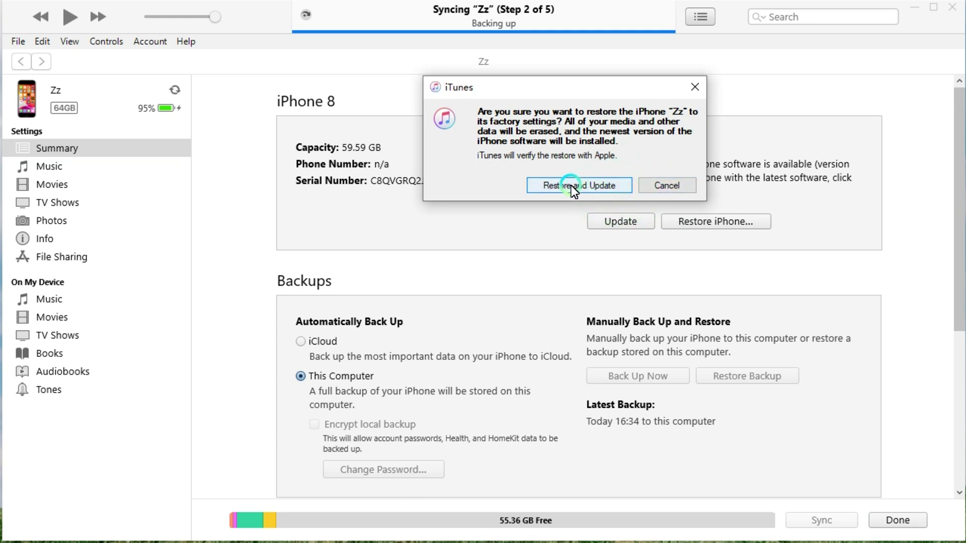
left_click(572, 187)
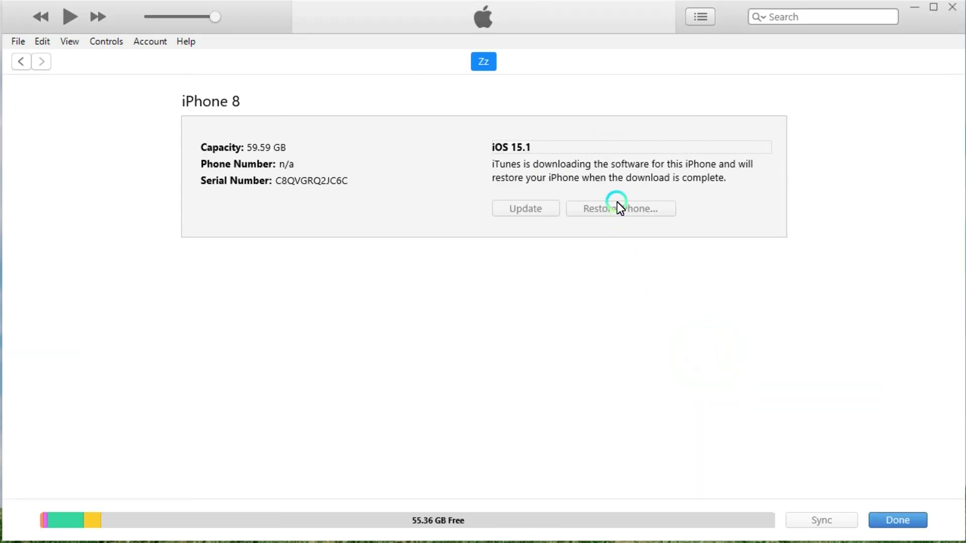
left_click(890, 523)
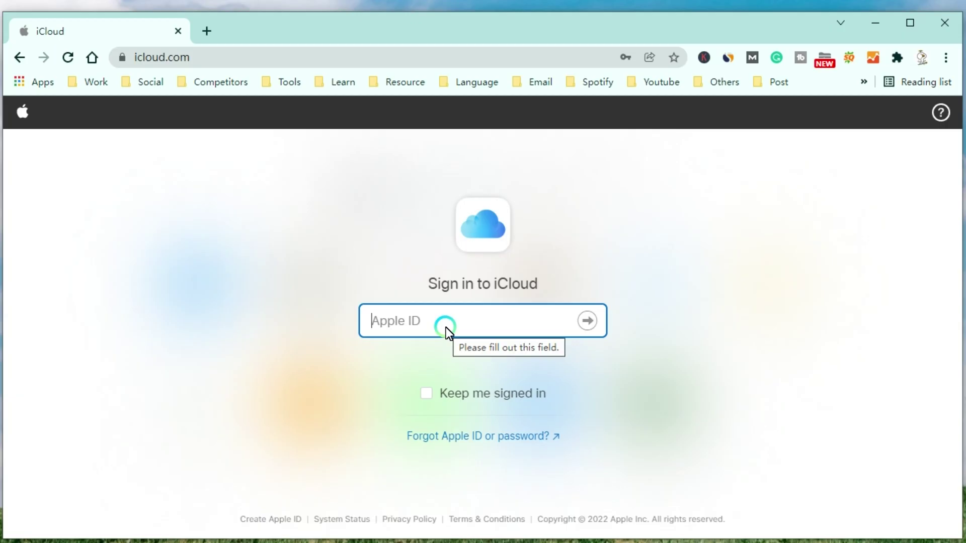
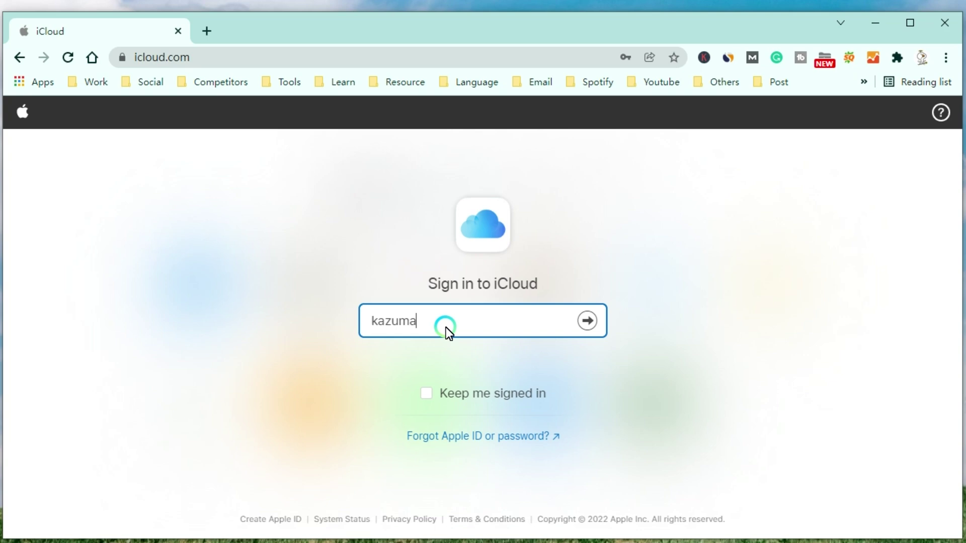
Step: Sign in to iCloud with the Apple ID and password via icloud.com.cn, and launch Find iPhone
left_click(576, 324)
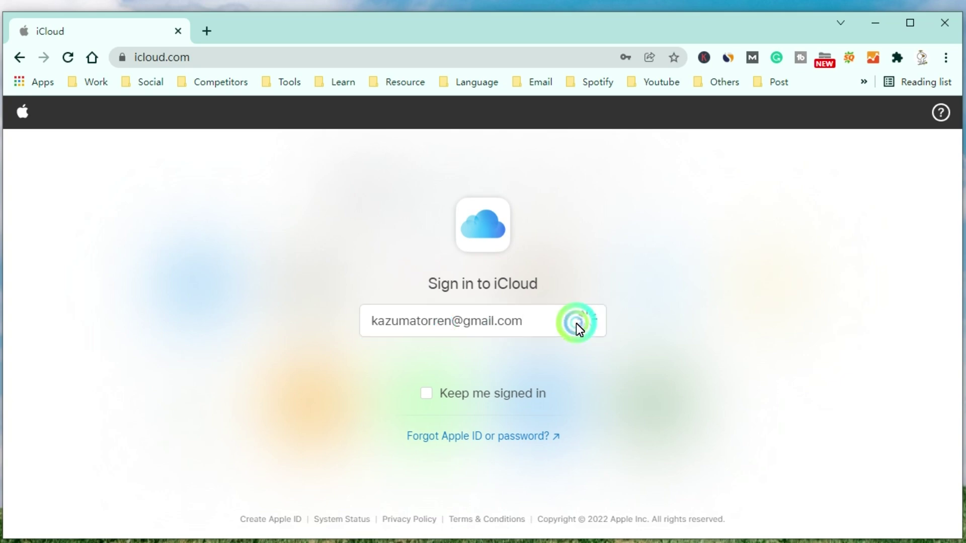
left_click(461, 351)
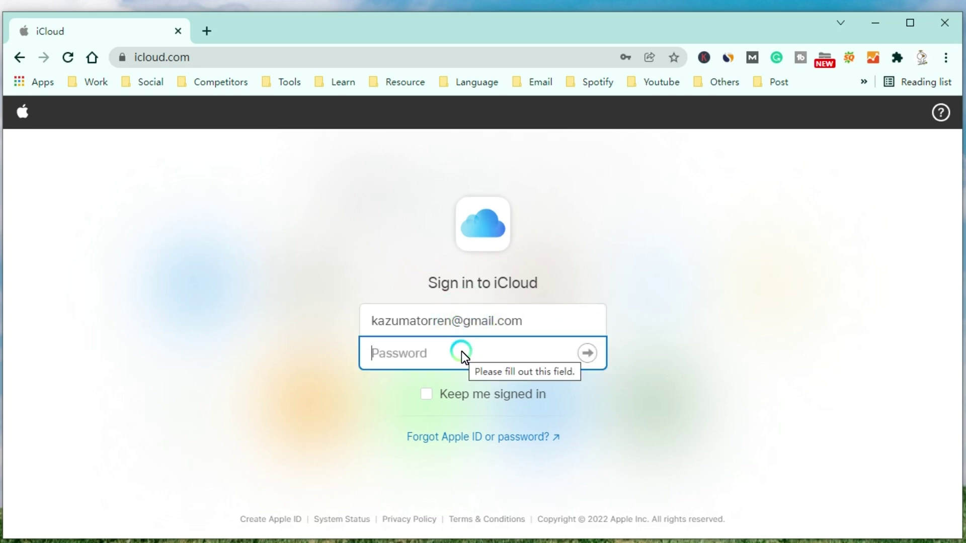
type("****")
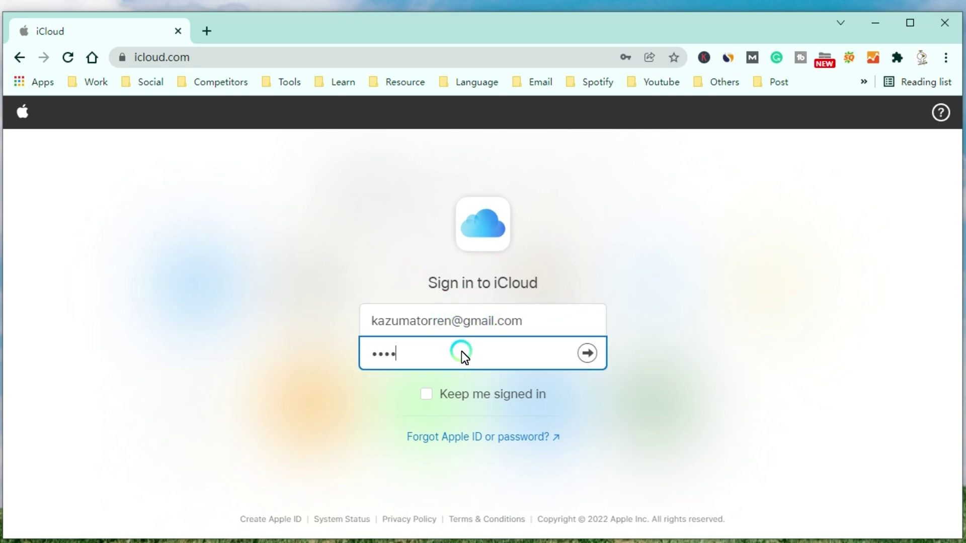
type("*********")
left_click(586, 354)
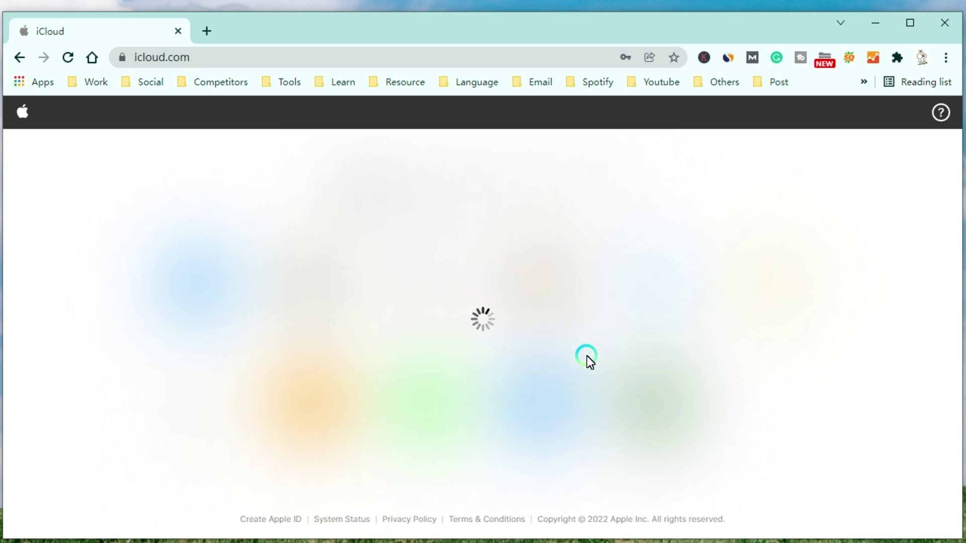
left_click(540, 424)
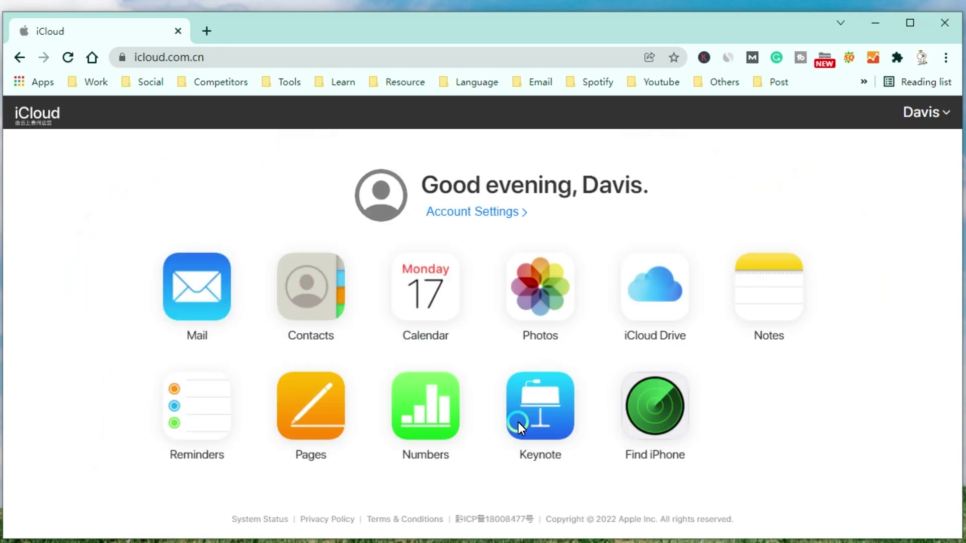
left_click(656, 418)
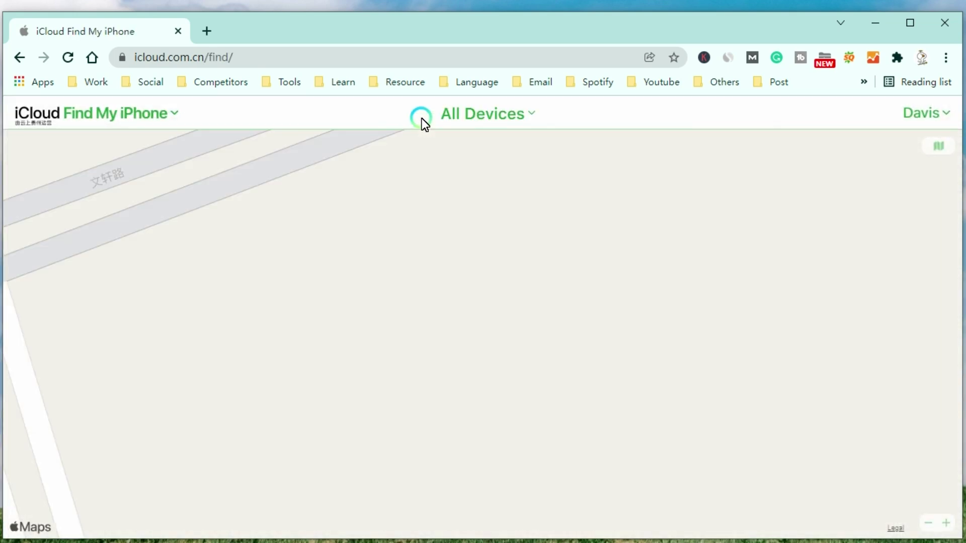
Step: Pick device Zz from All Devices and choose Erase iPhone to show the erase confirmation
left_click(531, 117)
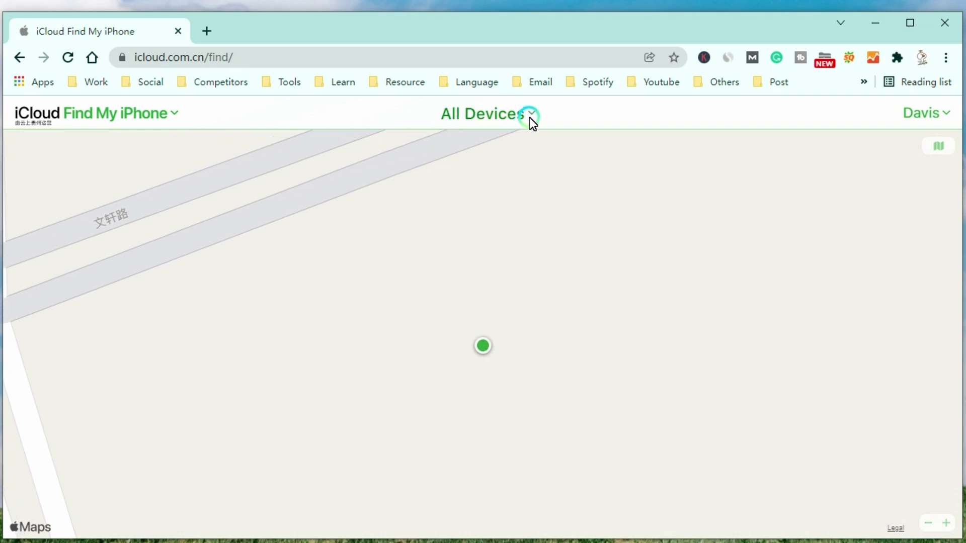
left_click(443, 146)
left_click(450, 221)
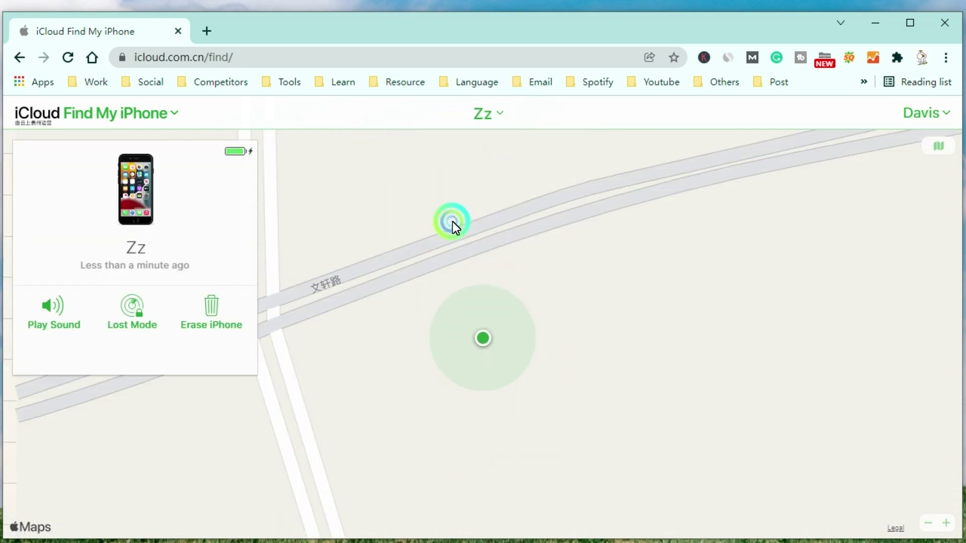
left_click(233, 223)
left_click(175, 171)
left_click(106, 200)
left_click(156, 217)
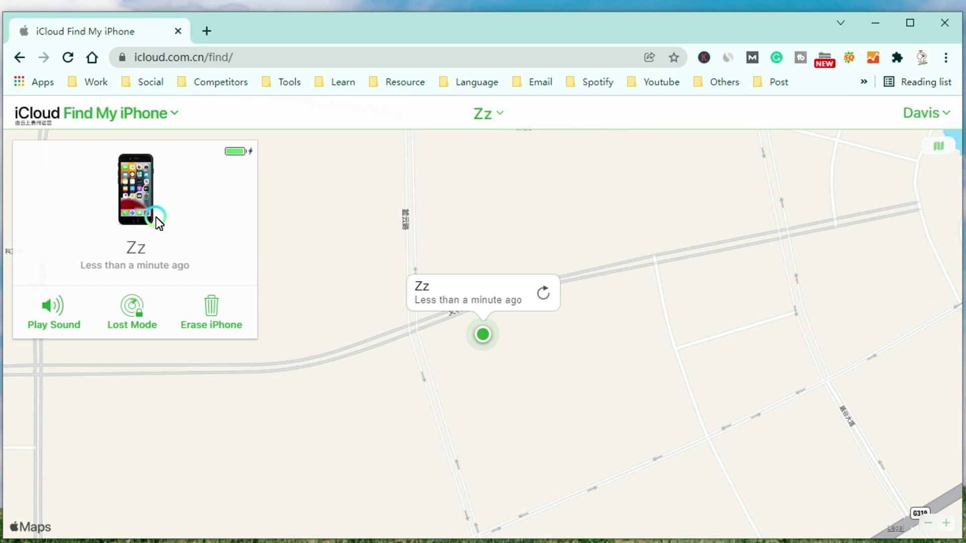
left_click(217, 305)
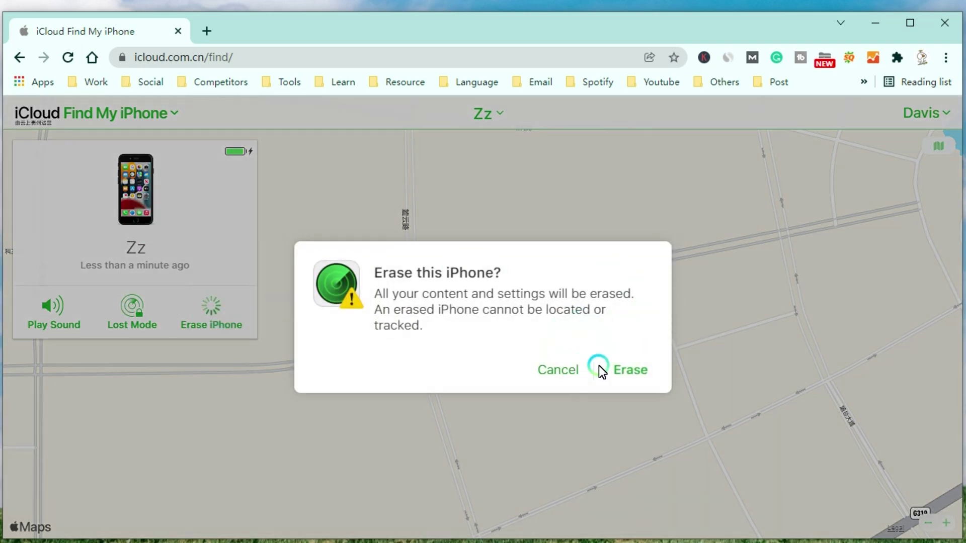